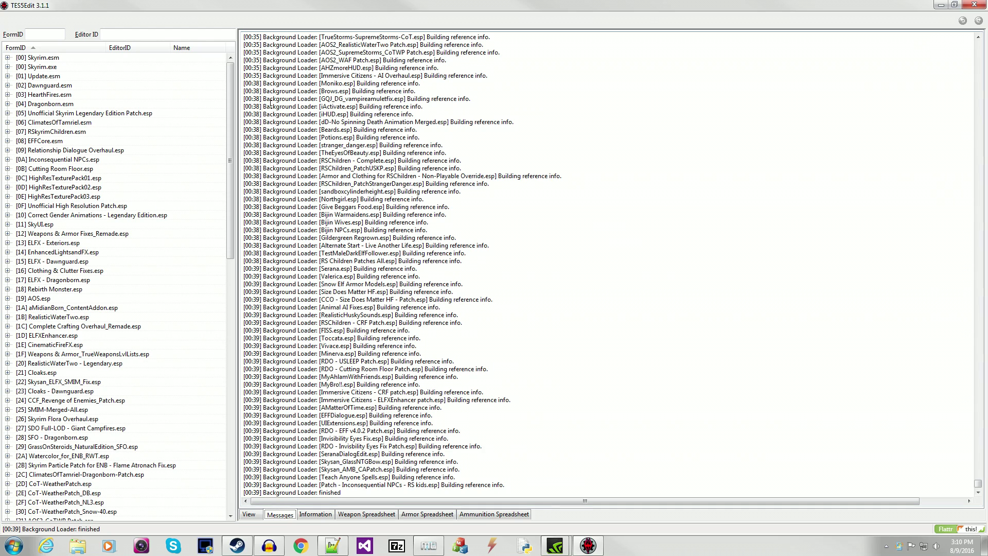
View the File Header of Unofficial Skyrim Legendary Edition Patch.esp to check its record flags and master files, and collapse the plugin again.
{"action": "left_click", "coordinate": [45, 150]}
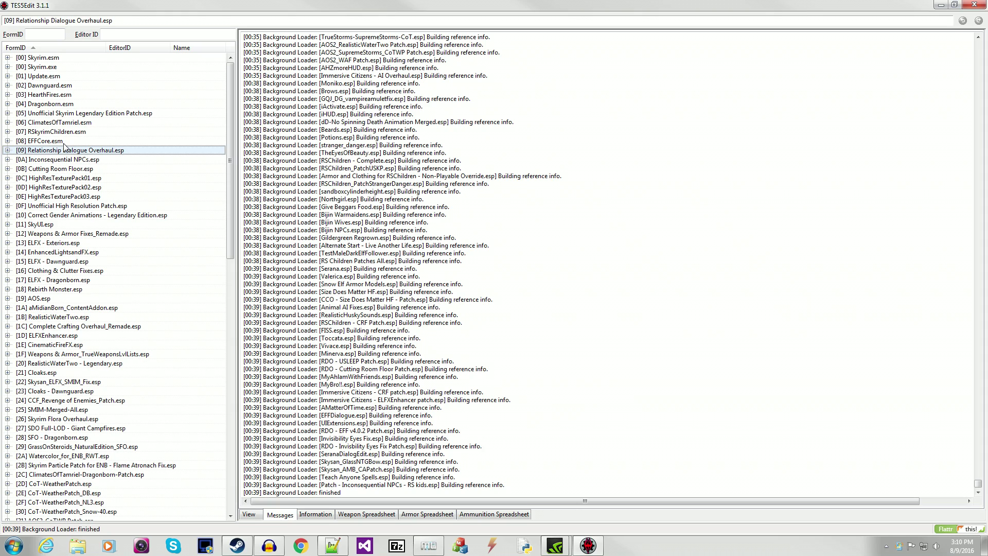
{"action": "left_click", "coordinate": [62, 113]}
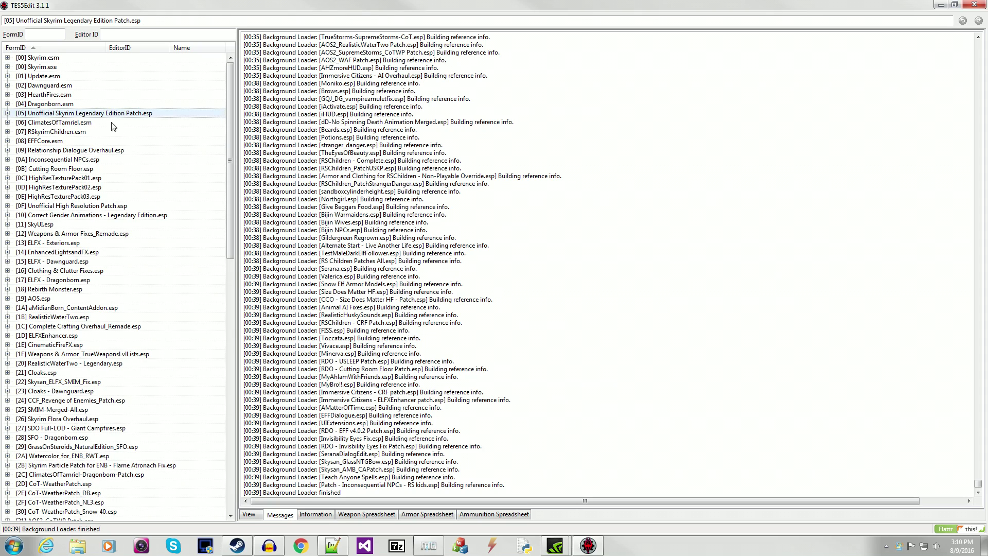
{"action": "left_click", "coordinate": [7, 114]}
{"action": "left_click", "coordinate": [43, 69]}
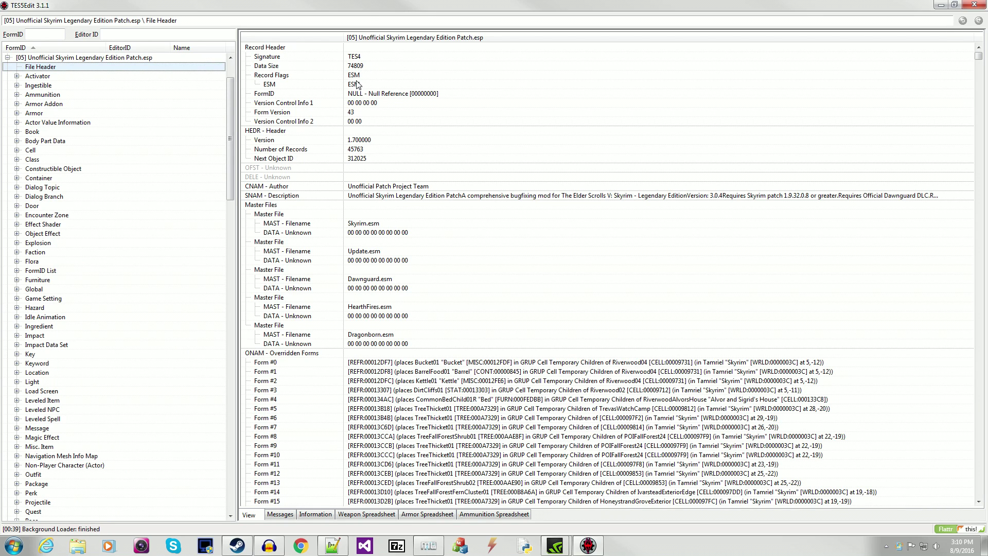
{"action": "key", "text": "Left"}
{"action": "key", "text": "Left"}
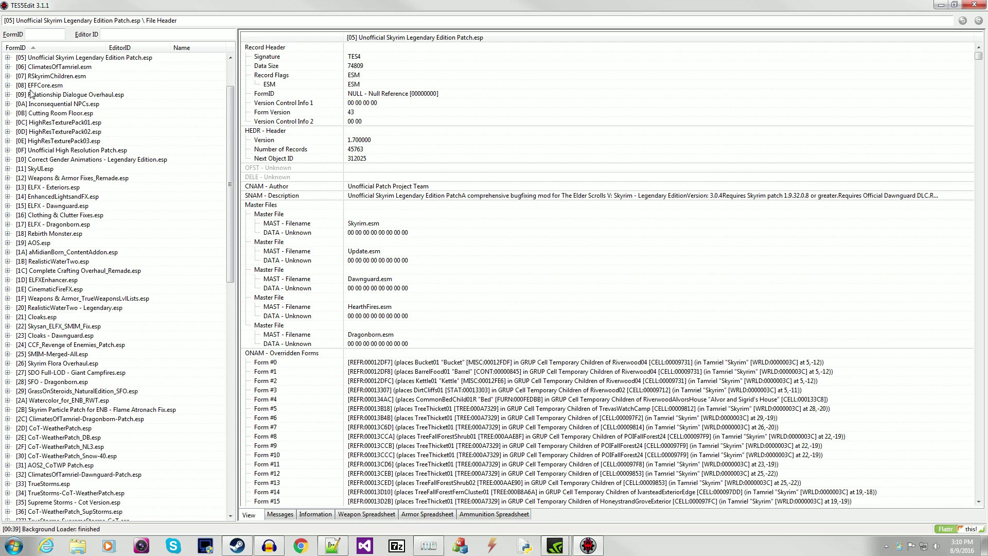
Apply the filter to show conflict losers, starting from Relationship Dialogue Overhaul.esp.
{"action": "left_click_drag", "start_coordinate": [232, 159], "coordinate": [232, 126]}
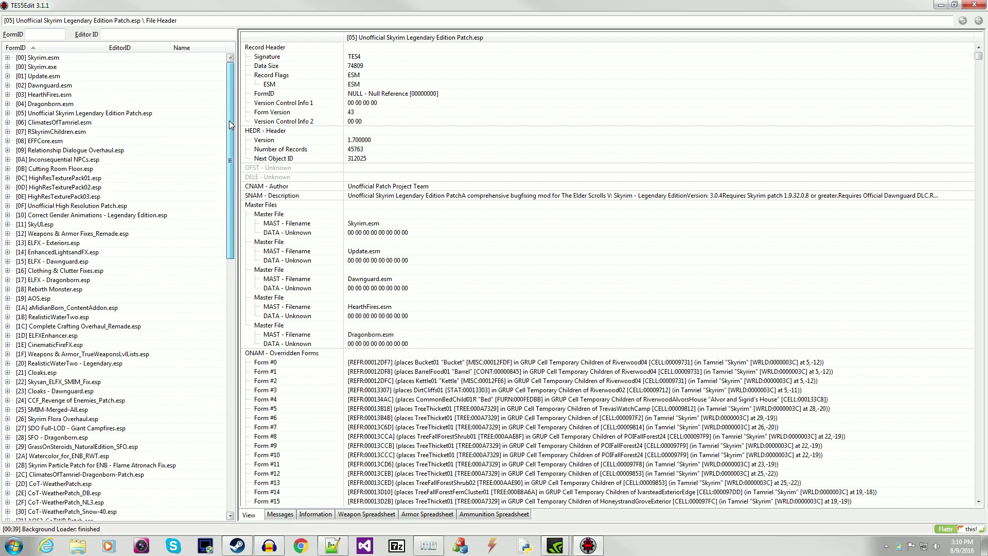
{"action": "left_click", "coordinate": [66, 154]}
{"action": "right_click", "coordinate": [44, 151]}
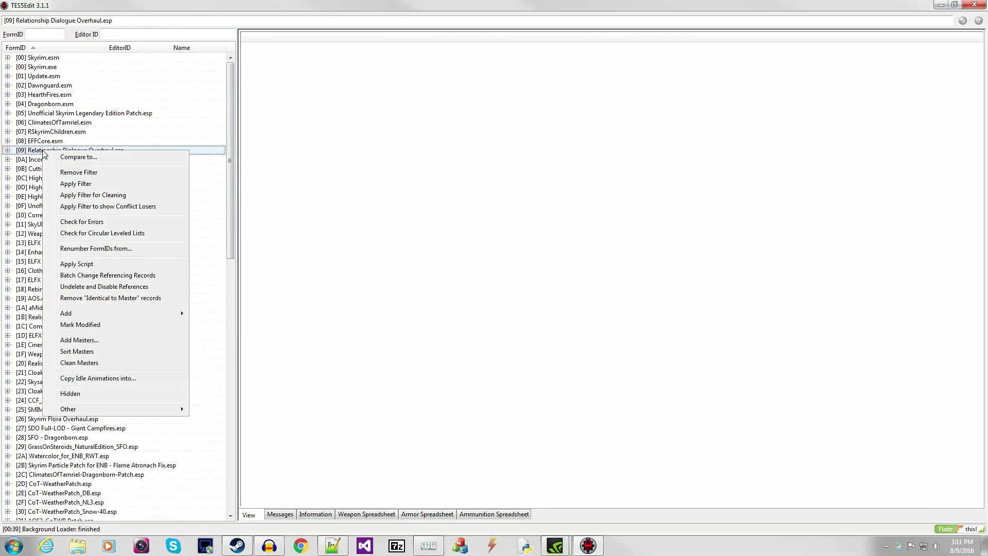
{"action": "left_click", "coordinate": [159, 207]}
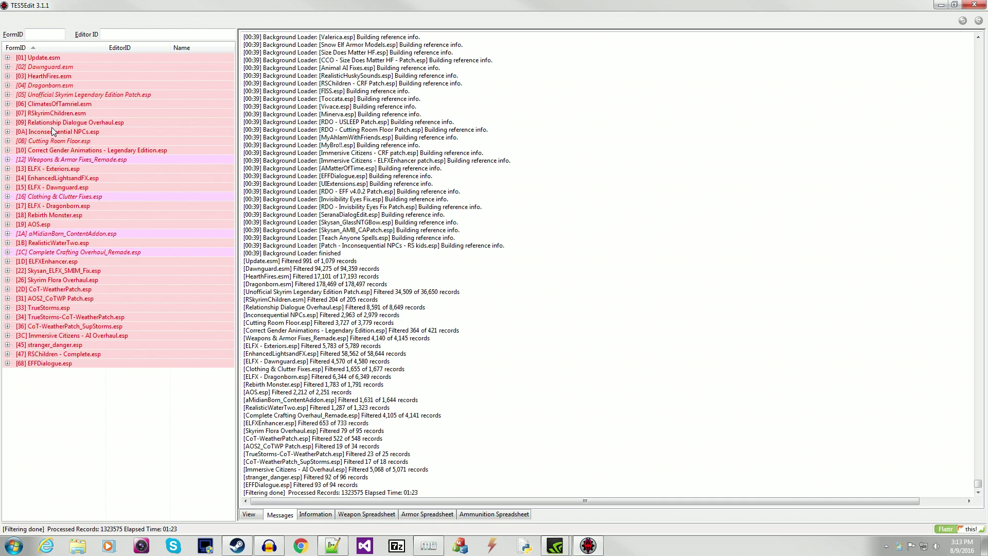
Expand the Dialog Topic group of Relationship Dialogue Overhaul.esp and its topics 00020B97, 0002124F and 0002707A.
{"action": "left_click", "coordinate": [23, 123]}
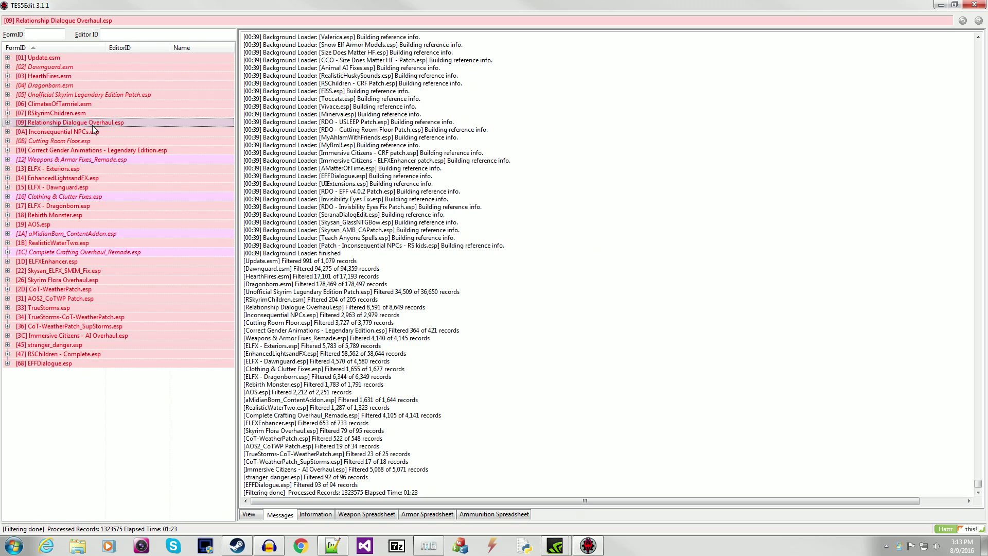
{"action": "left_click", "coordinate": [7, 123]}
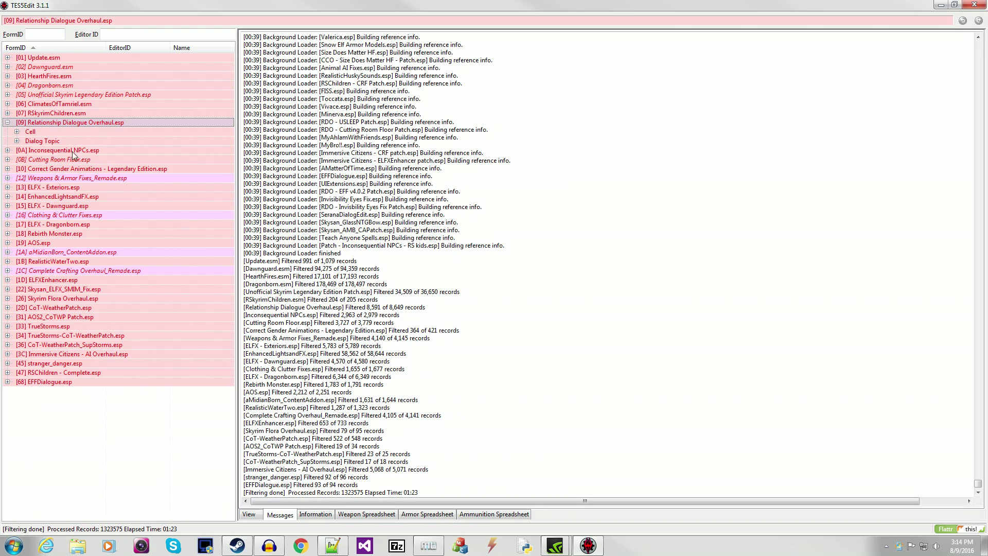
{"action": "left_click", "coordinate": [17, 141]}
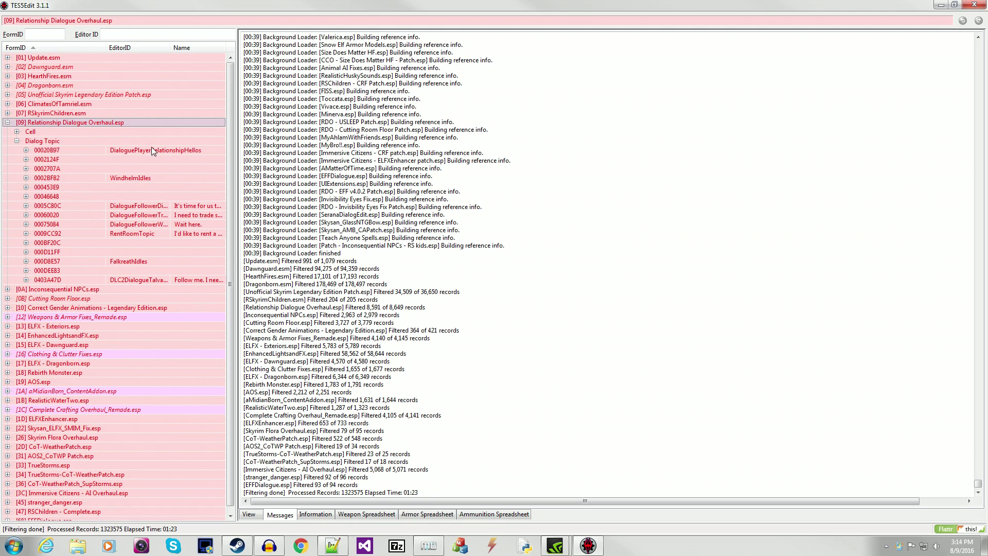
{"action": "left_click", "coordinate": [64, 149]}
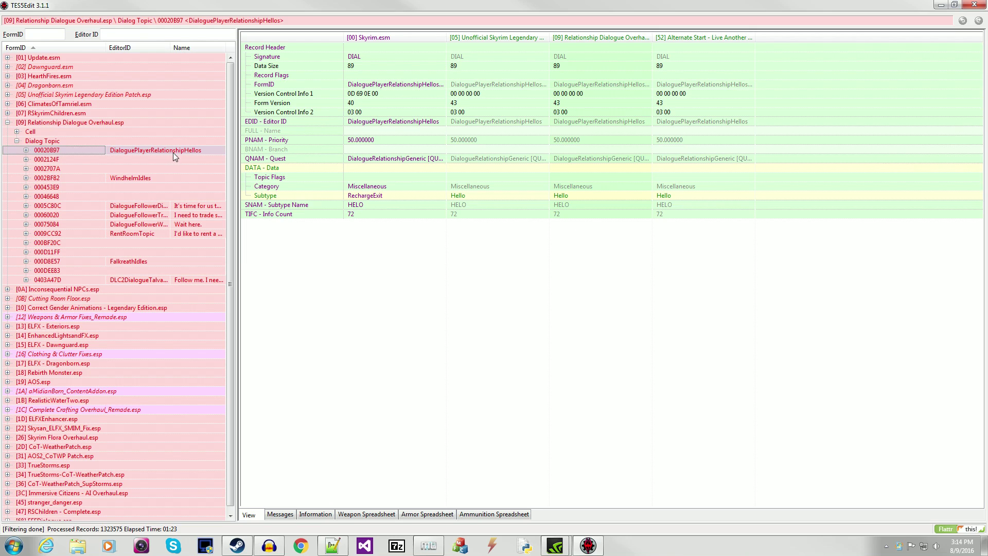
{"action": "left_click", "coordinate": [26, 149]}
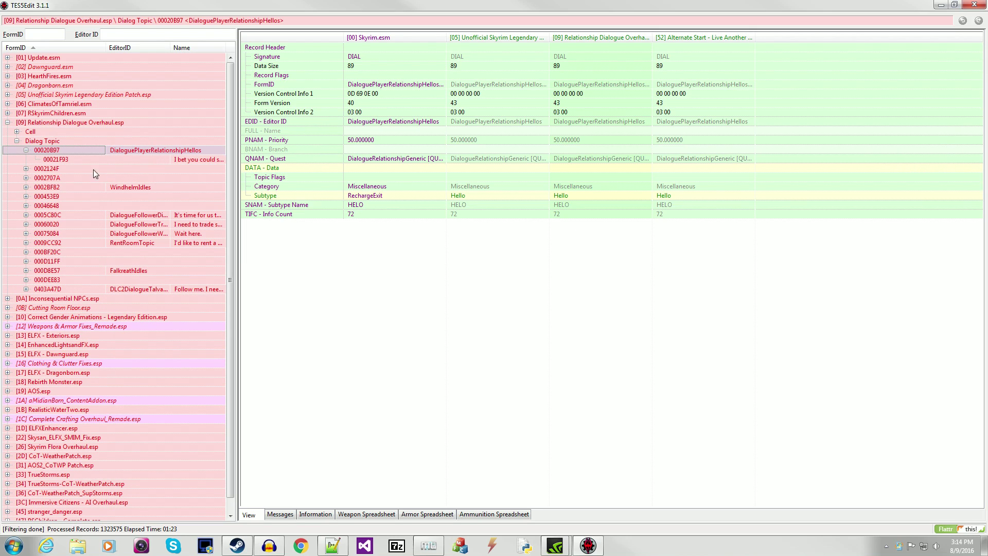
{"action": "left_click", "coordinate": [26, 168]}
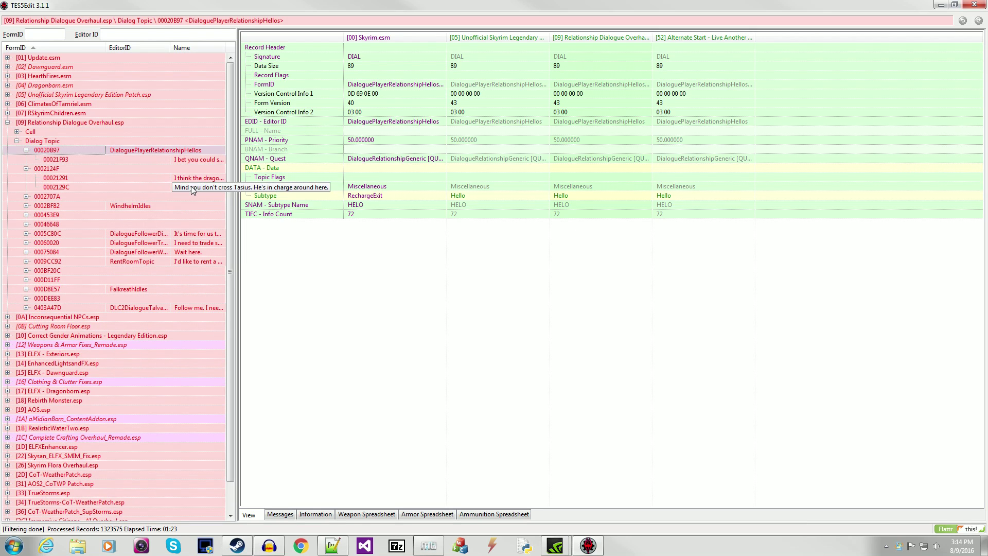
{"action": "left_click", "coordinate": [27, 196]}
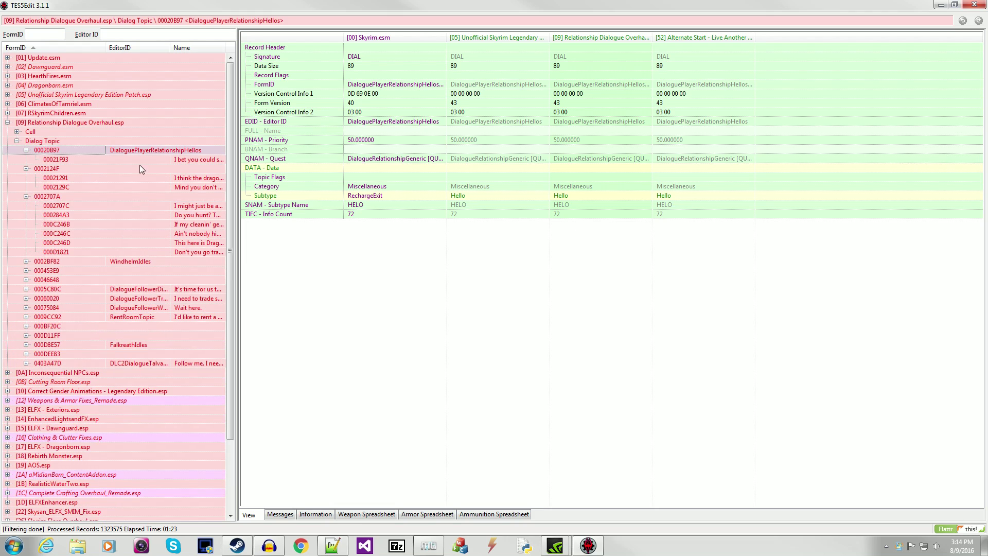
Open dialogue response 0002129C under topic 0002124F and compare its conditions across the conflicting plugins.
{"action": "left_click", "coordinate": [189, 187]}
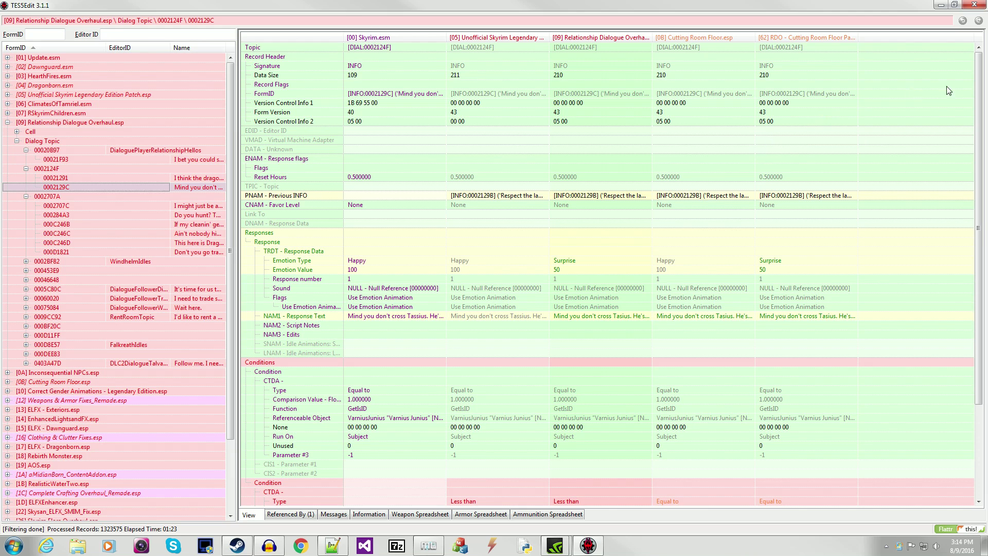
{"action": "left_click_drag", "start_coordinate": [979, 80], "coordinate": [980, 172]}
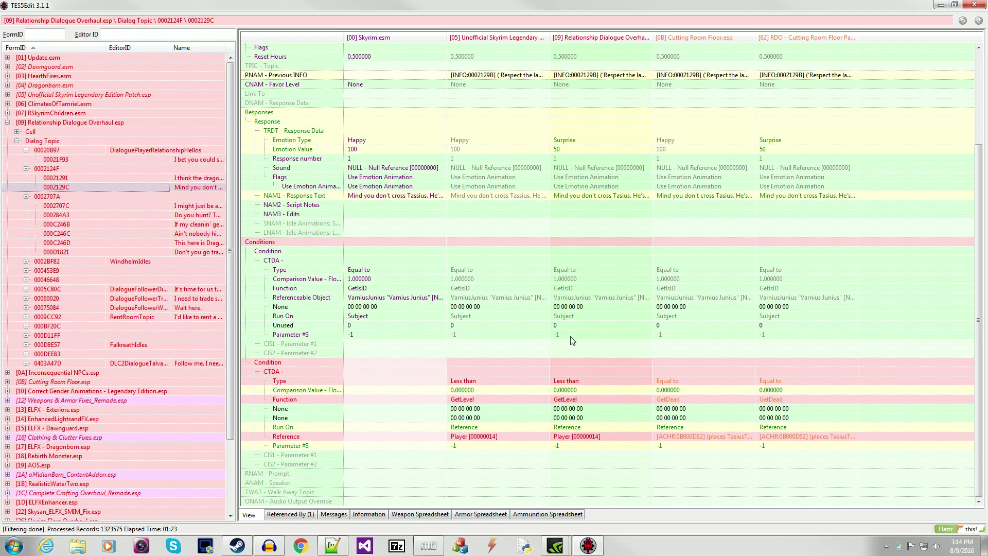
{"action": "mouse_move", "coordinate": [980, 469]}
{"action": "left_mouse_down"}
{"action": "mouse_move", "coordinate": [981, 397]}
{"action": "mouse_move", "coordinate": [980, 465]}
{"action": "left_mouse_up"}
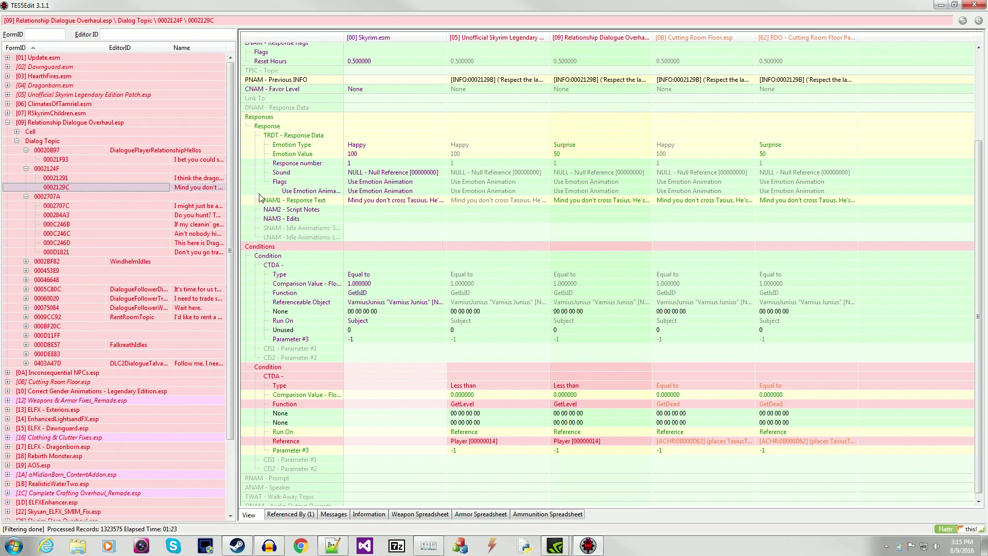
Compare the conditions of response 0002707C across plugins, and expand topic 0005C80C under EFFDialogue.esp.
{"action": "left_click", "coordinate": [216, 206]}
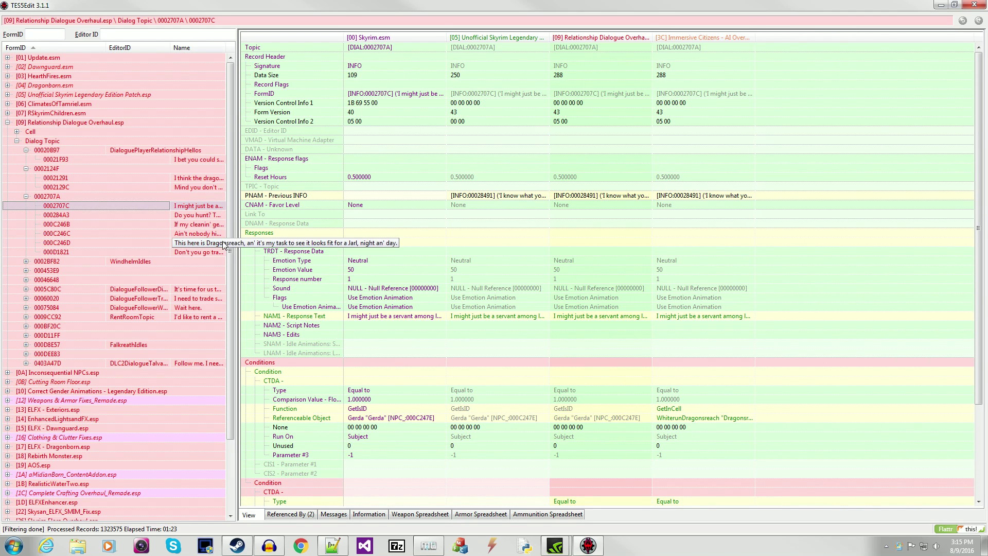
{"action": "scroll", "coordinate": [232, 236], "scroll_direction": "down", "scroll_amount": 3}
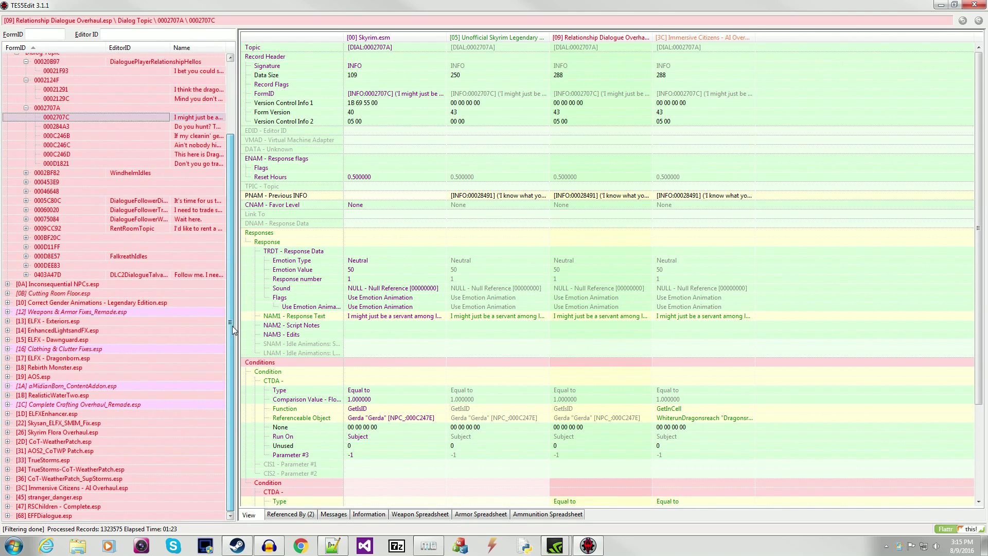
{"action": "left_click", "coordinate": [8, 515]}
{"action": "left_click", "coordinate": [17, 516]}
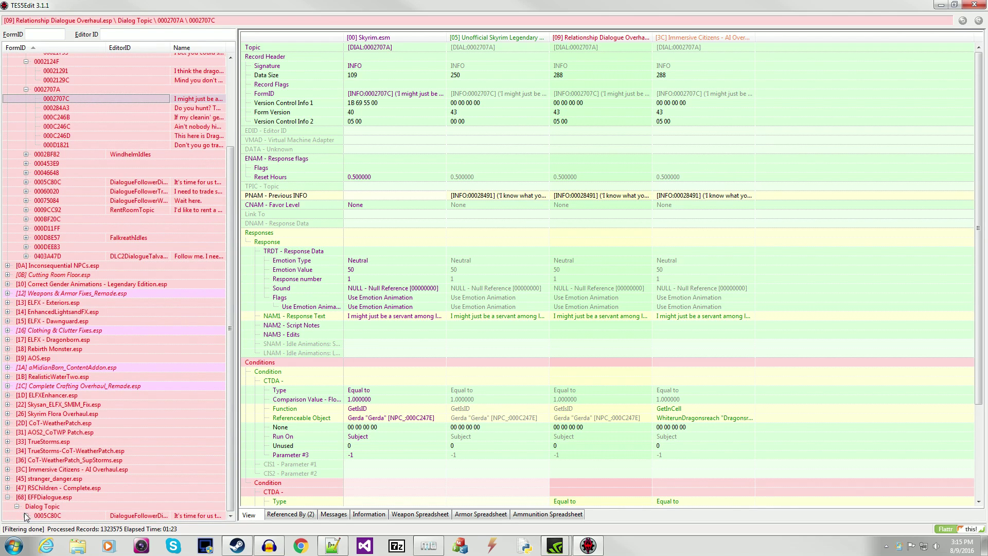
{"action": "left_click", "coordinate": [25, 515]}
{"action": "scroll", "coordinate": [195, 515], "scroll_direction": "up", "scroll_amount": 4}
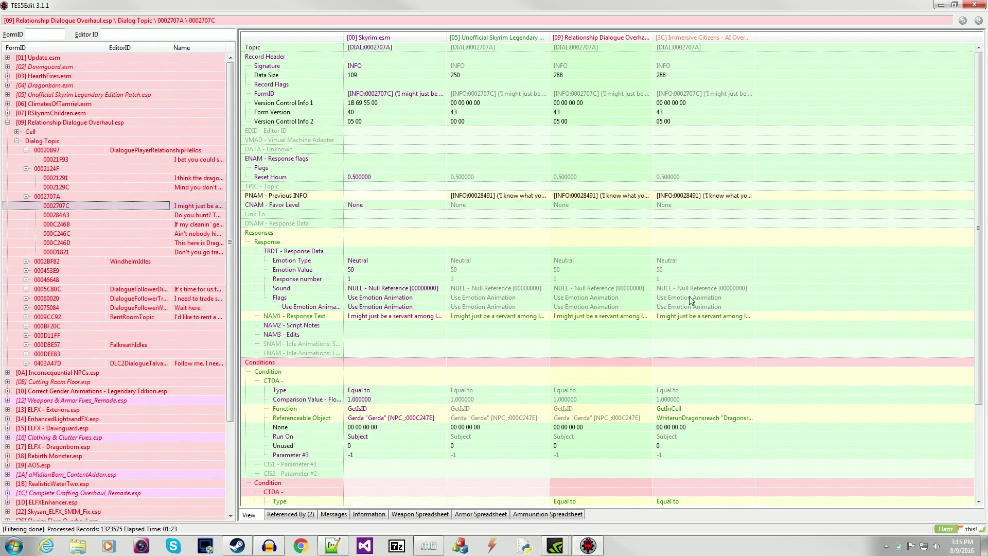
{"action": "left_click_drag", "start_coordinate": [980, 105], "coordinate": [980, 197]}
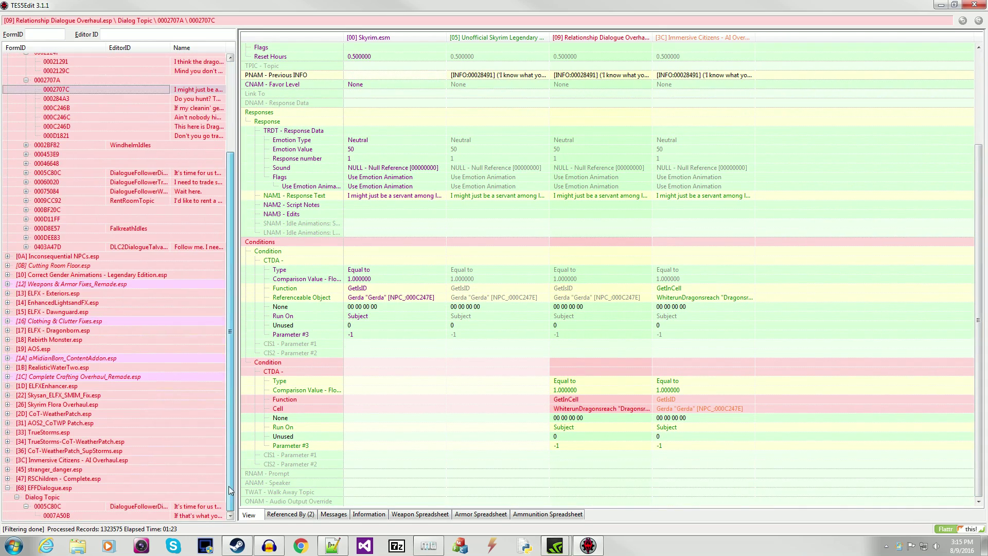
Open response 0007A50B in EFFDialogue.esp and examine its Virtual Machine Adapter scripts across the conflicting plugins.
{"action": "scroll", "coordinate": [226, 354], "scroll_direction": "down", "scroll_amount": 4}
{"action": "left_click", "coordinate": [188, 516]}
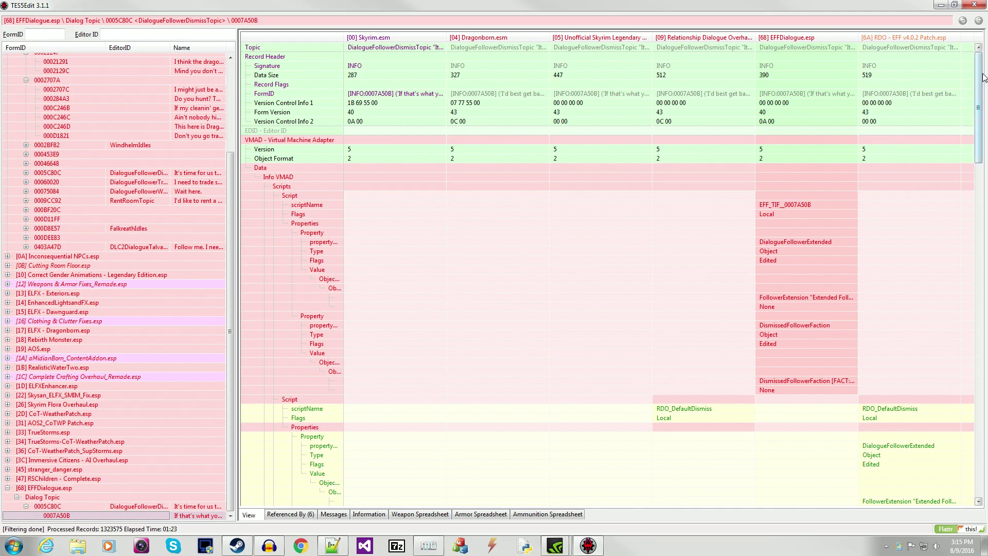
{"action": "mouse_move", "coordinate": [981, 62]}
{"action": "left_mouse_down"}
{"action": "mouse_move", "coordinate": [976, 424]}
{"action": "mouse_move", "coordinate": [979, 57]}
{"action": "left_mouse_up"}
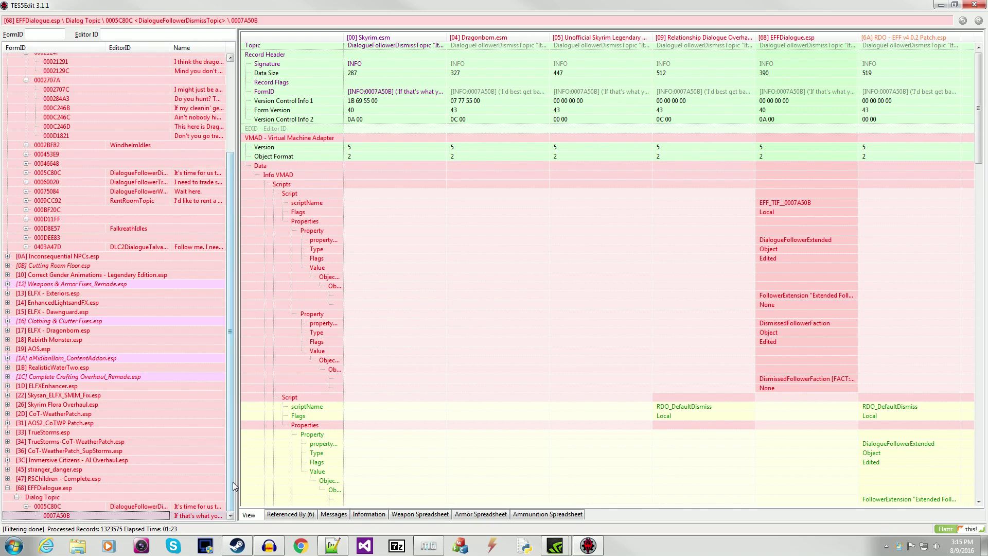
Return to Relationship Dialogue Overhaul.esp and look through responses 00021F93, 0002707C and 000D1821.
{"action": "left_click_drag", "start_coordinate": [233, 486], "coordinate": [233, 435]}
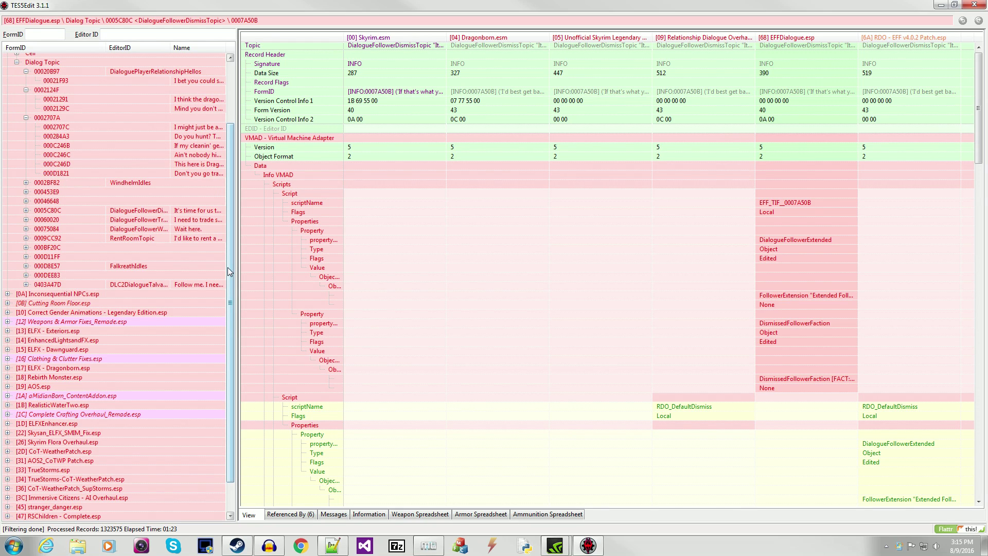
{"action": "left_click_drag", "start_coordinate": [229, 271], "coordinate": [232, 199]}
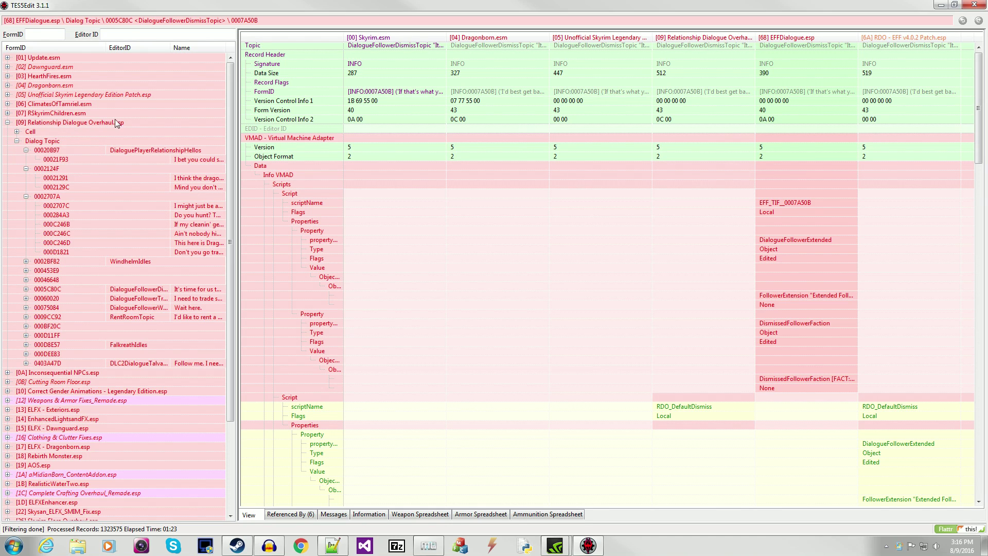
{"action": "left_click", "coordinate": [177, 159]}
{"action": "left_click", "coordinate": [134, 205]}
{"action": "left_click", "coordinate": [185, 252]}
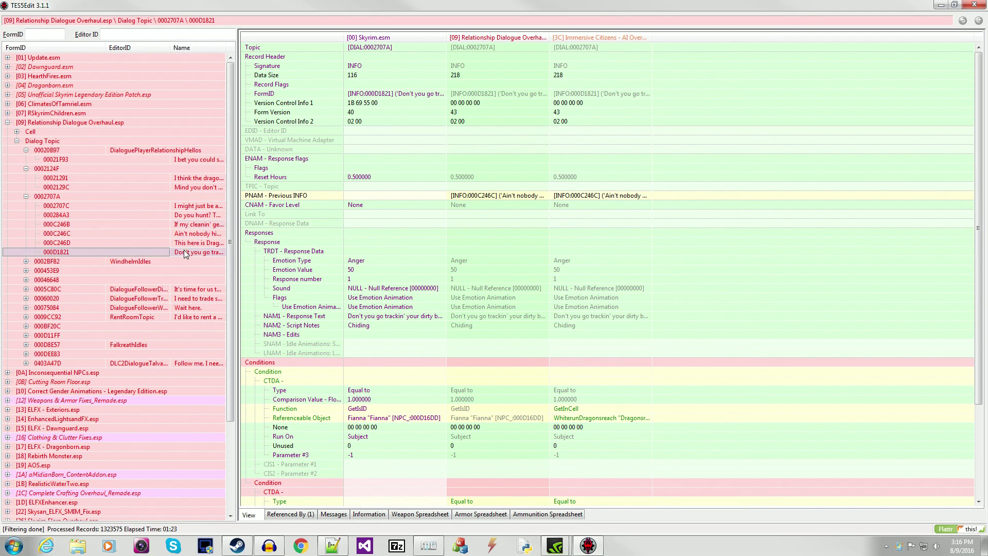
Expand topics 0002BF82 and 000453E9 and compare the conditions of response 000453FF across plugins.
{"action": "left_click", "coordinate": [25, 261]}
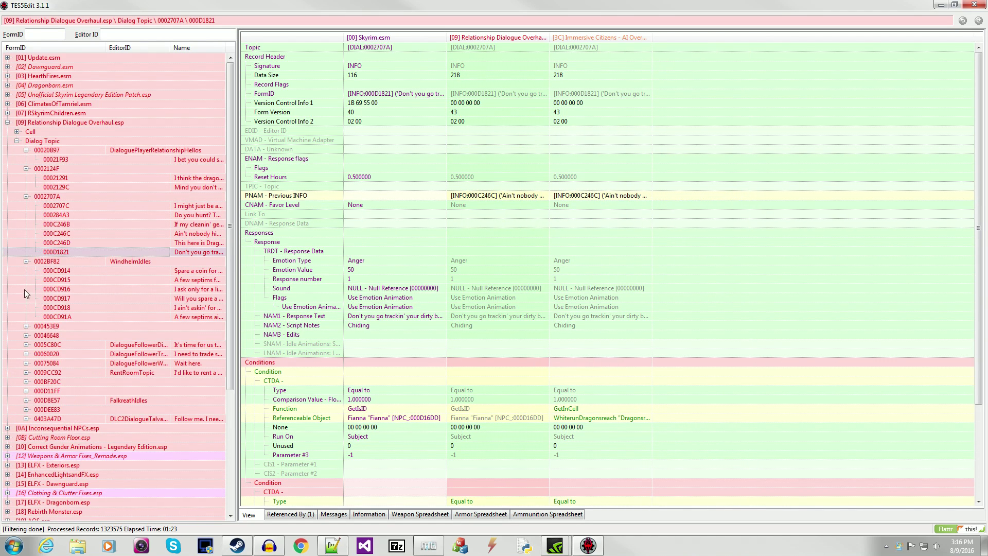
{"action": "left_click", "coordinate": [25, 327]}
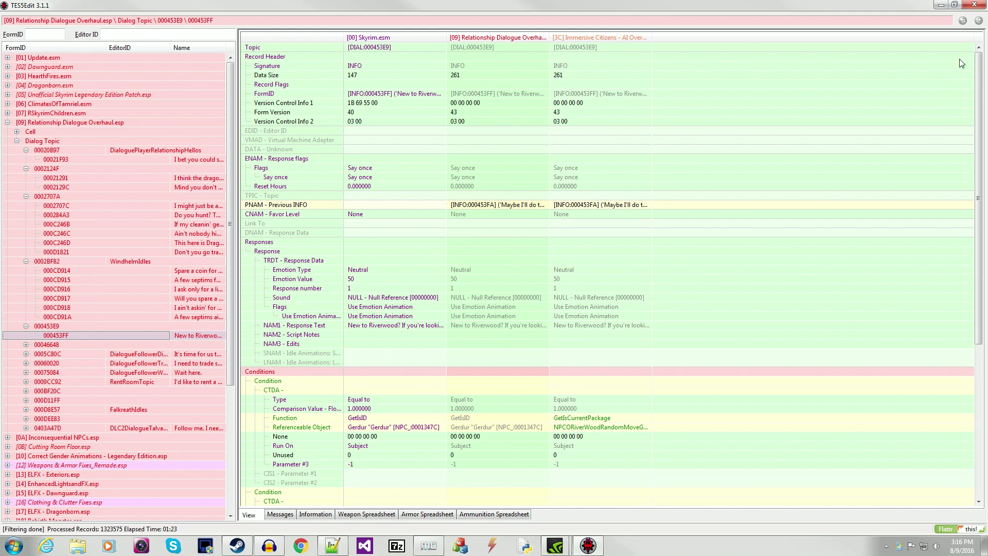
{"action": "left_click_drag", "start_coordinate": [983, 72], "coordinate": [971, 271]}
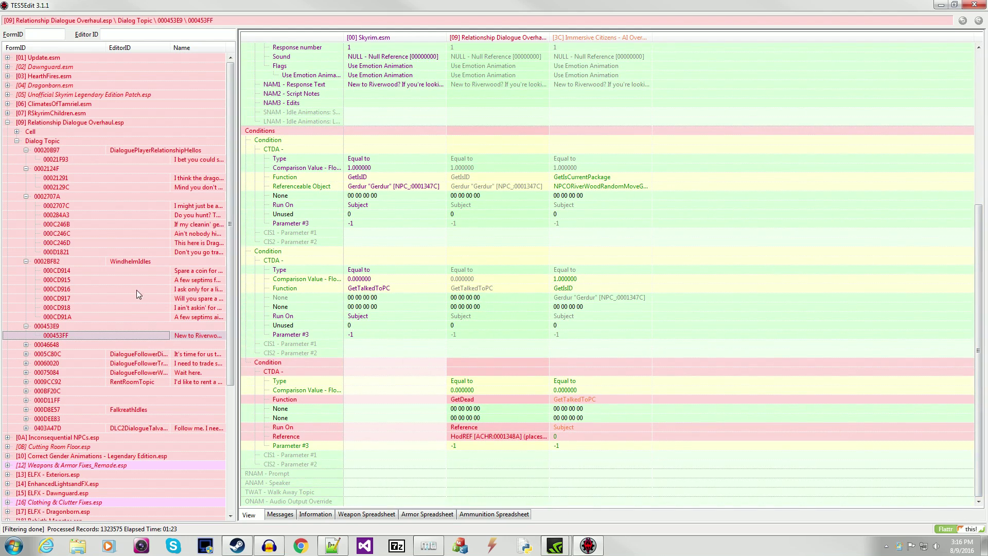
Expand topic 00046648 and open response 000494BB to compare its versions across plugins.
{"action": "left_click", "coordinate": [26, 345]}
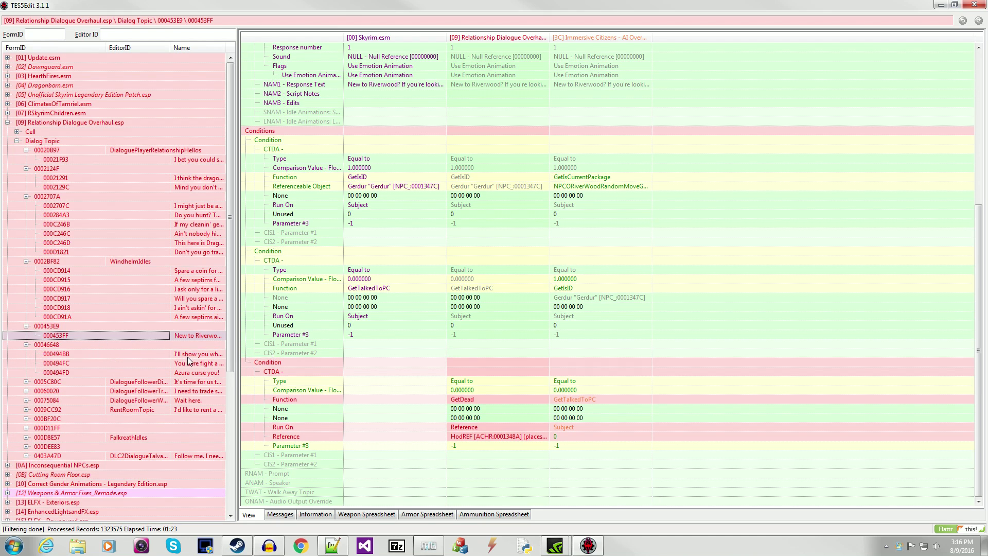
{"action": "left_click", "coordinate": [188, 355]}
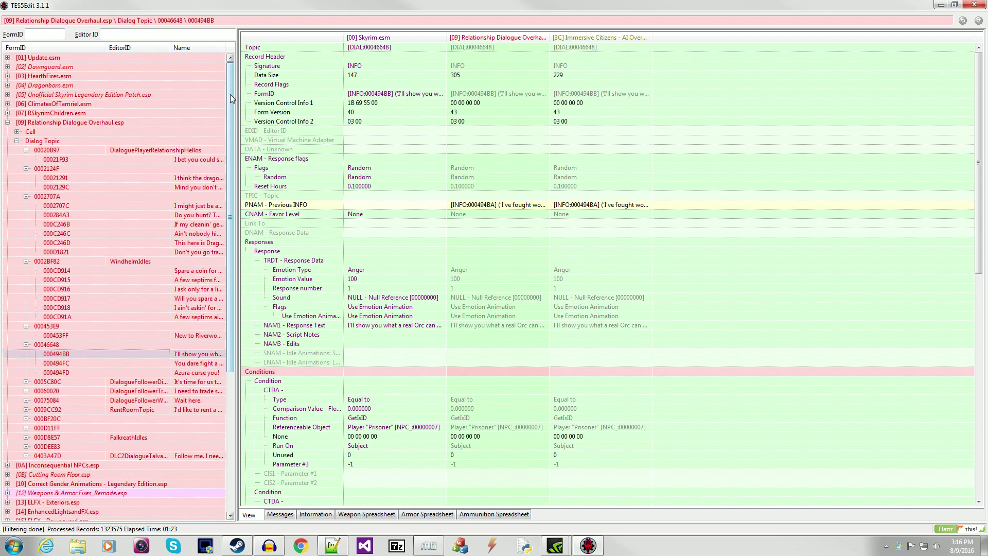
{"action": "mouse_move", "coordinate": [230, 94]}
{"action": "left_mouse_down"}
{"action": "mouse_move", "coordinate": [229, 254]}
{"action": "mouse_move", "coordinate": [231, 84]}
{"action": "left_mouse_up"}
Expand the follower topics 0005C80C, 00060020 and 00075084, and open response 0007A1E9 to compare its scripts across plugins.
{"action": "left_click_drag", "start_coordinate": [233, 218], "coordinate": [233, 345]}
{"action": "left_click", "coordinate": [195, 189]}
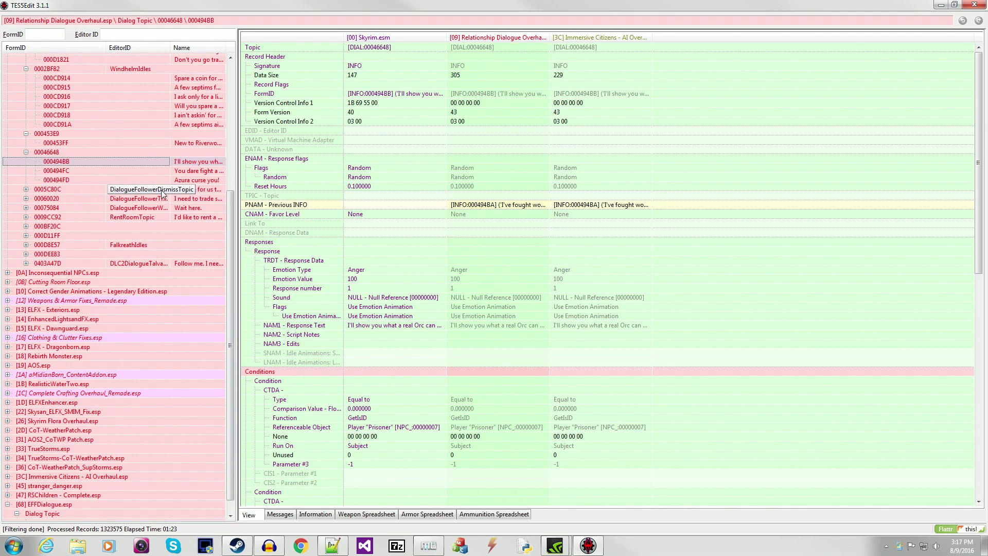
{"action": "left_click", "coordinate": [26, 189]}
{"action": "left_click", "coordinate": [26, 208]}
{"action": "left_click", "coordinate": [26, 227]}
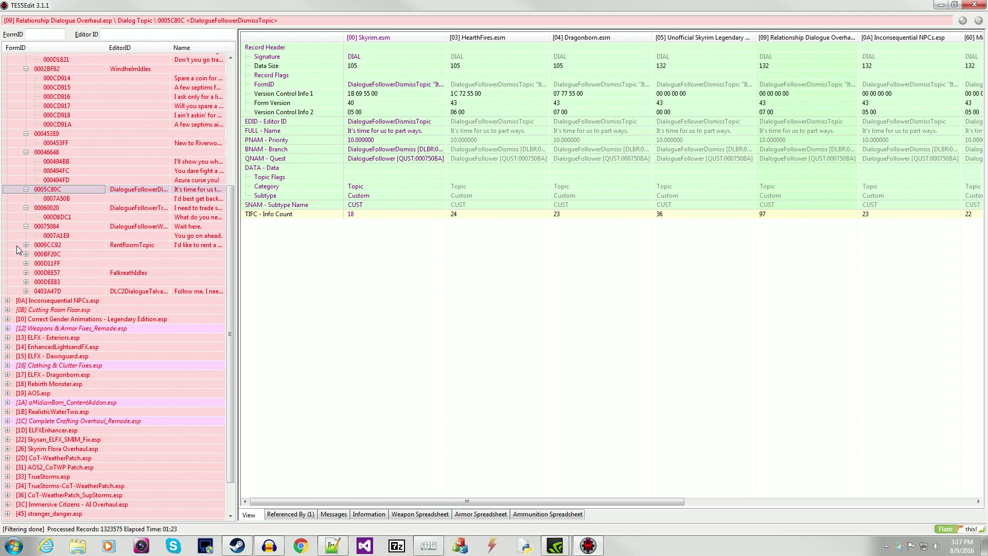
{"action": "left_click", "coordinate": [191, 237]}
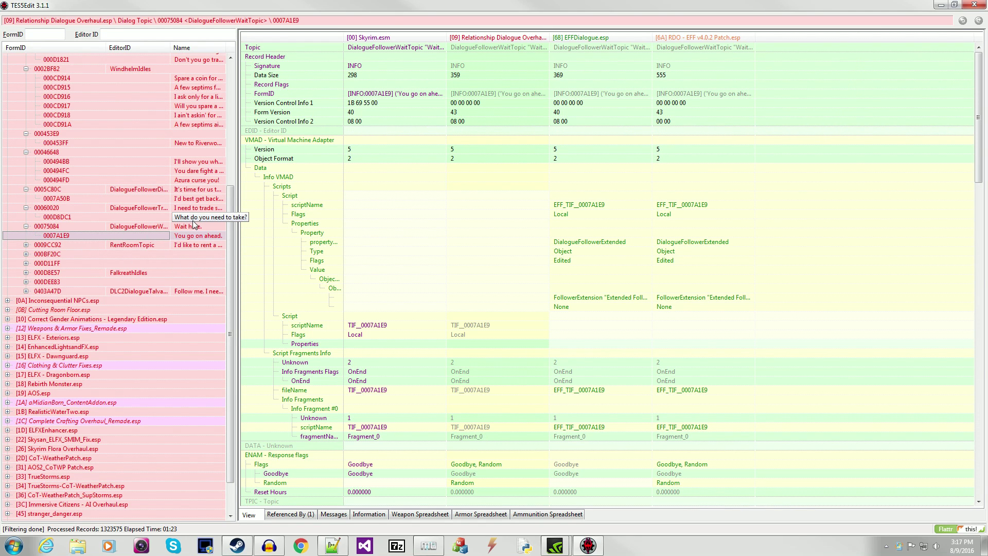
Look through follower responses 0007A50B and 000D8DC1 across plugins, and return to 0007A50B.
{"action": "left_click", "coordinate": [193, 201]}
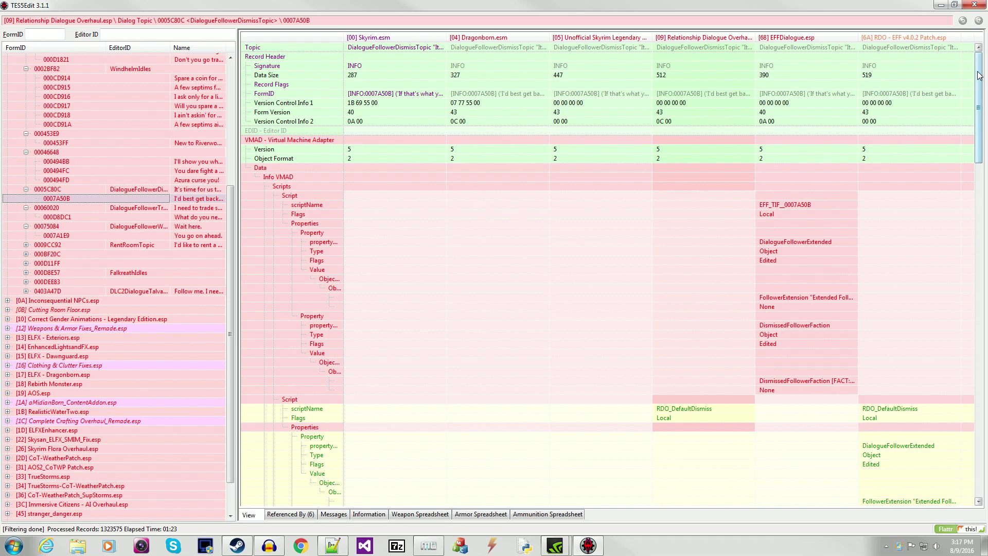
{"action": "left_click", "coordinate": [207, 220]}
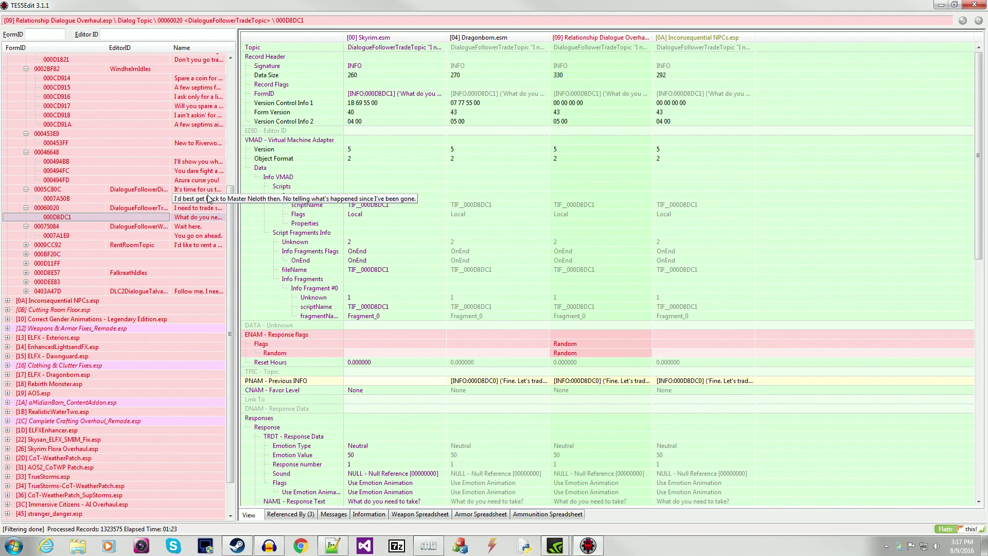
{"action": "left_click", "coordinate": [208, 198]}
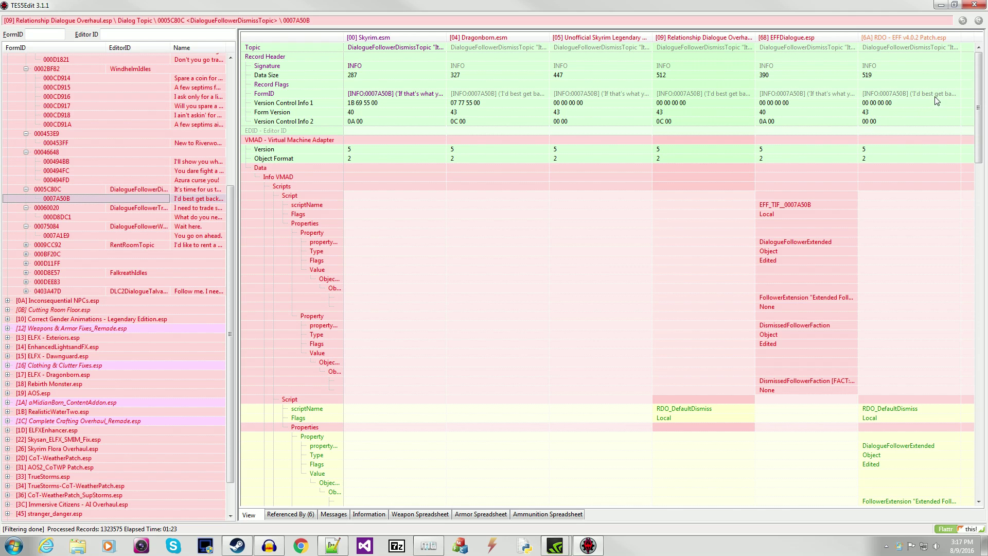
Compare the scripts, script fragments and response data of 0007A50B across plugins, and collapse its topic 0005C80C.
{"action": "left_click_drag", "start_coordinate": [980, 78], "coordinate": [980, 264]}
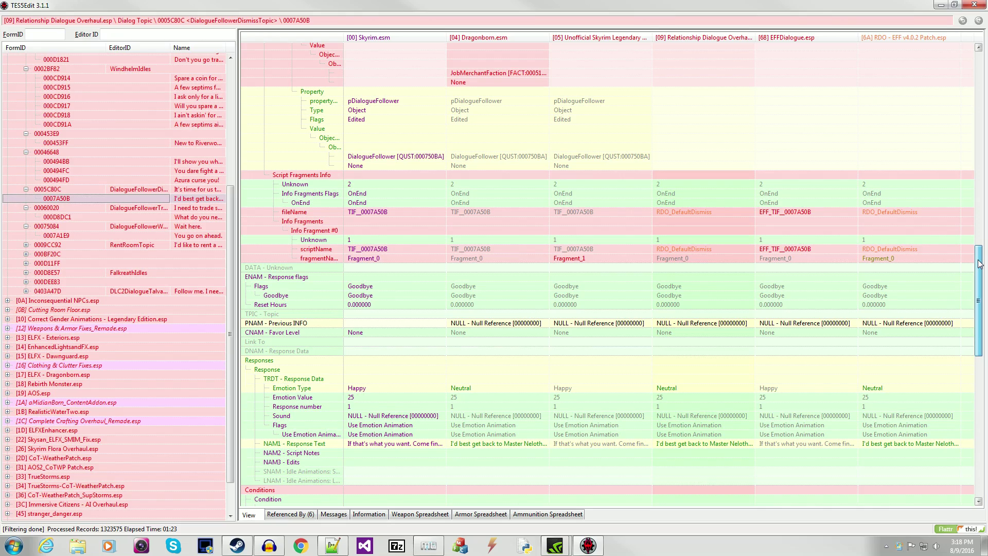
{"action": "left_click_drag", "start_coordinate": [980, 263], "coordinate": [965, 88]}
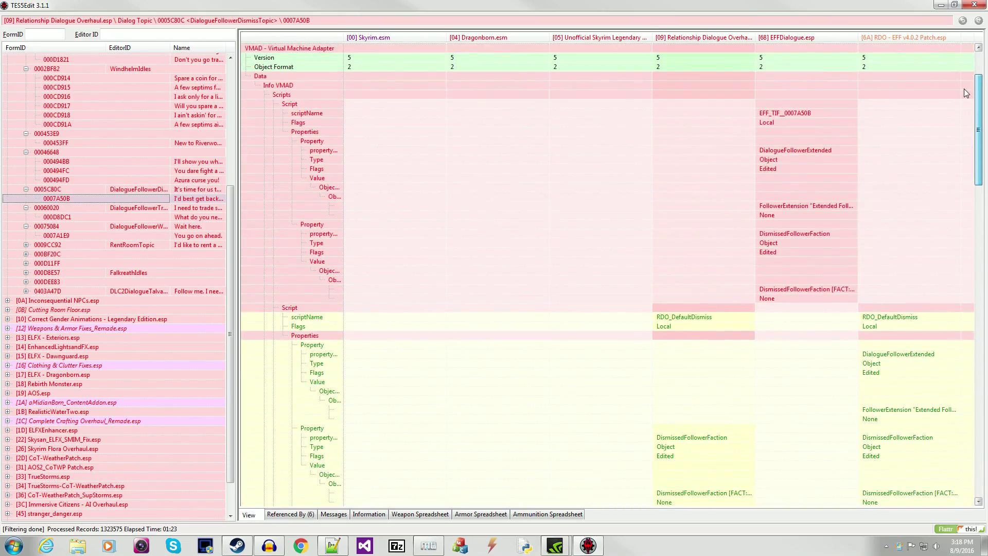
{"action": "scroll", "coordinate": [965, 89], "scroll_direction": "up", "scroll_amount": 3}
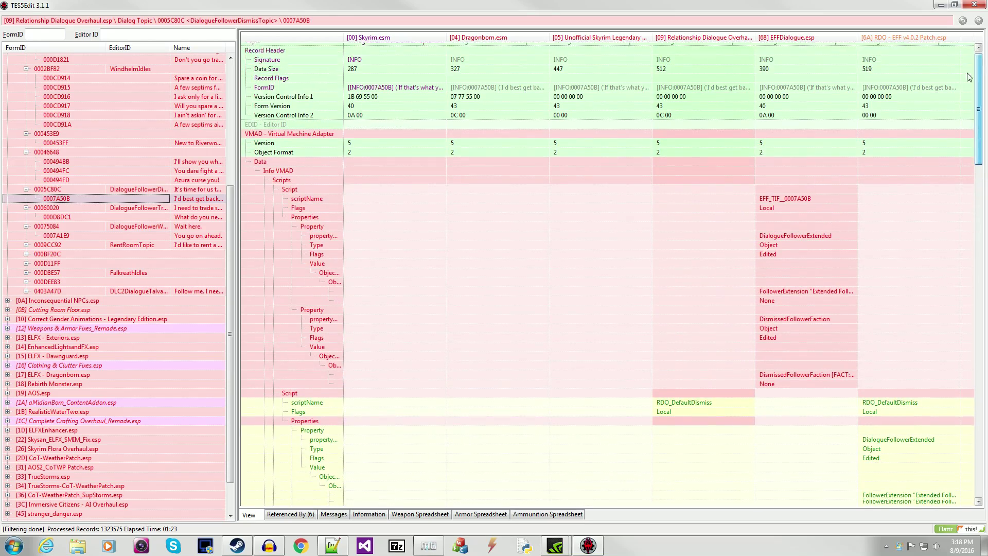
{"action": "left_click_drag", "start_coordinate": [970, 77], "coordinate": [771, 72]}
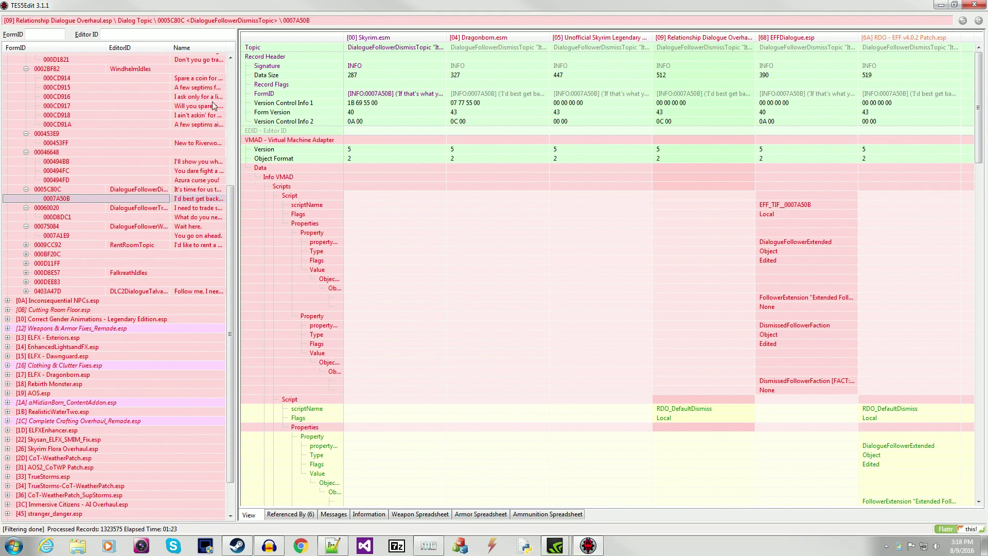
{"action": "left_click", "coordinate": [26, 189]}
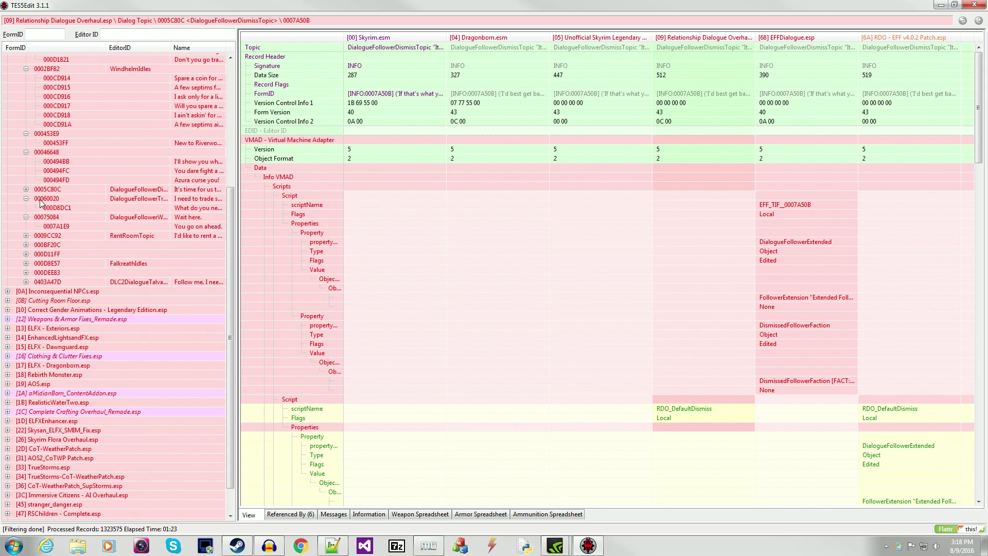